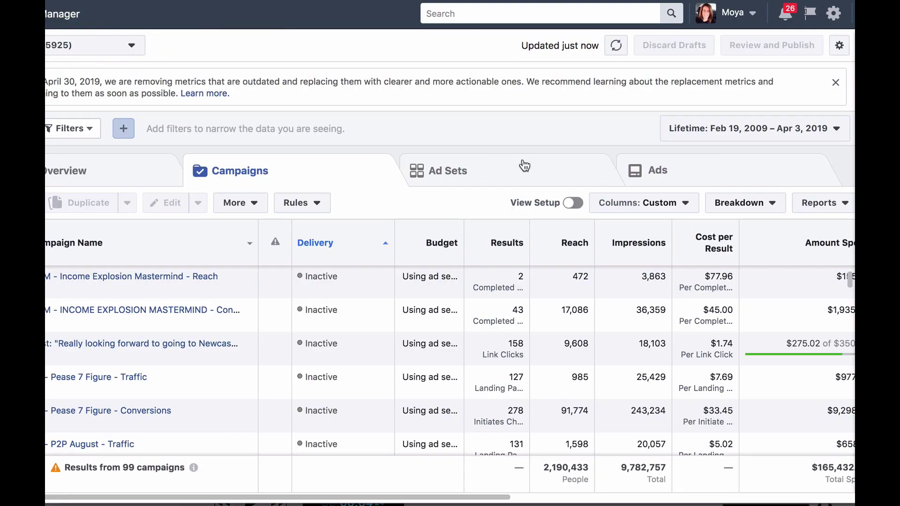
Step: Browse the account's Ad Sets list, then its Ads list
left_click(525, 169)
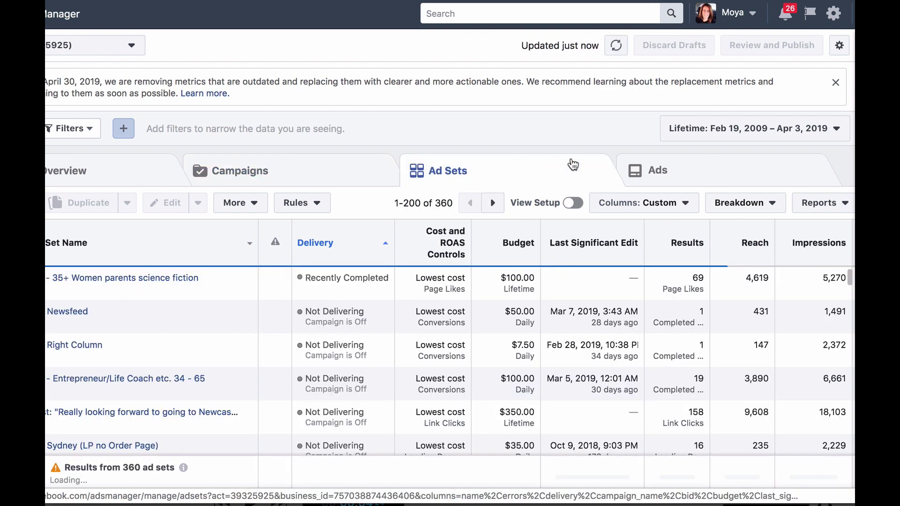
left_click(702, 177)
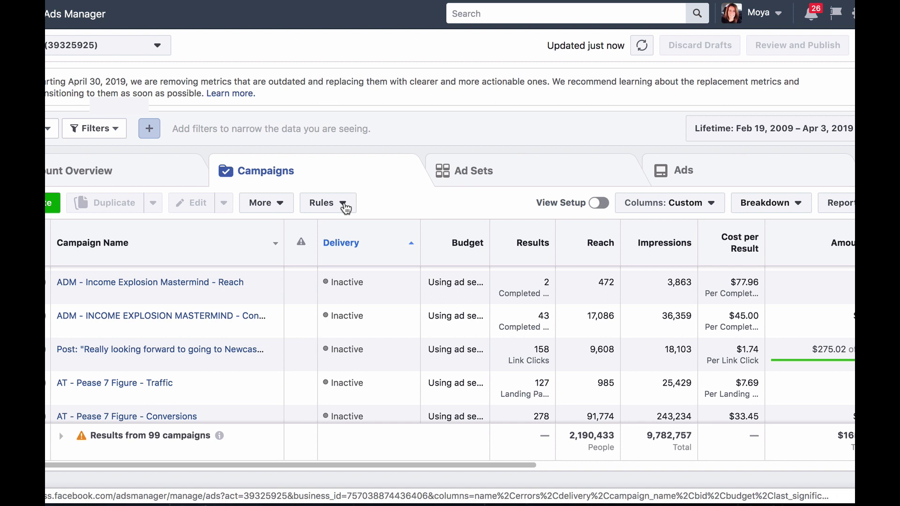
Step: Choose Create A New Rule from the Rules menu to open the Create Rule dialog
left_click(346, 206)
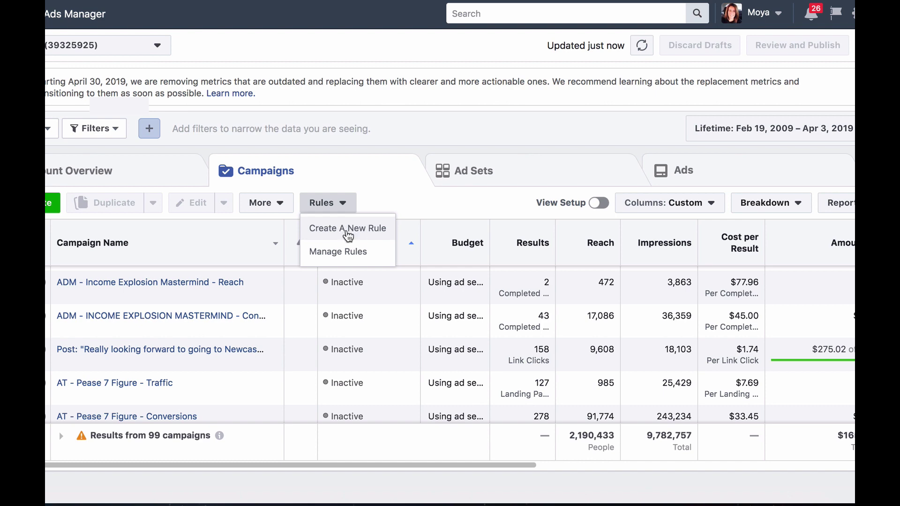
left_click(347, 231)
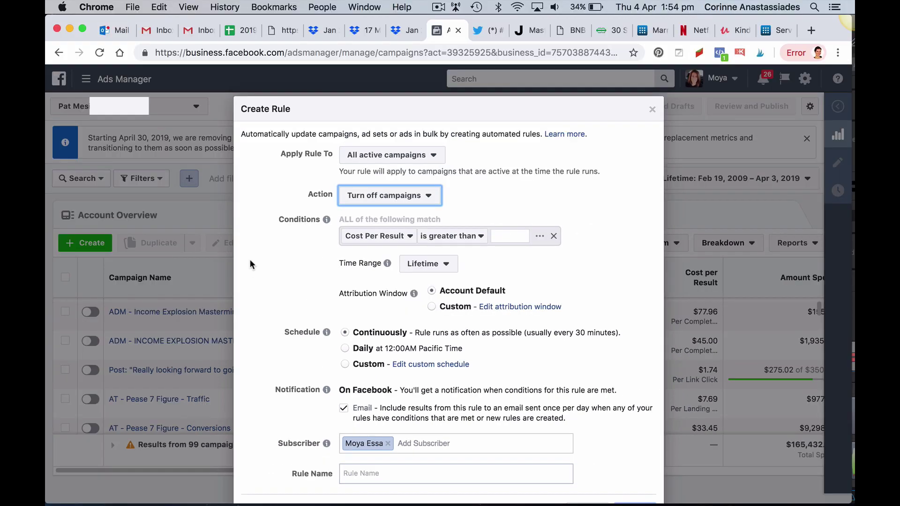
left_click(434, 156)
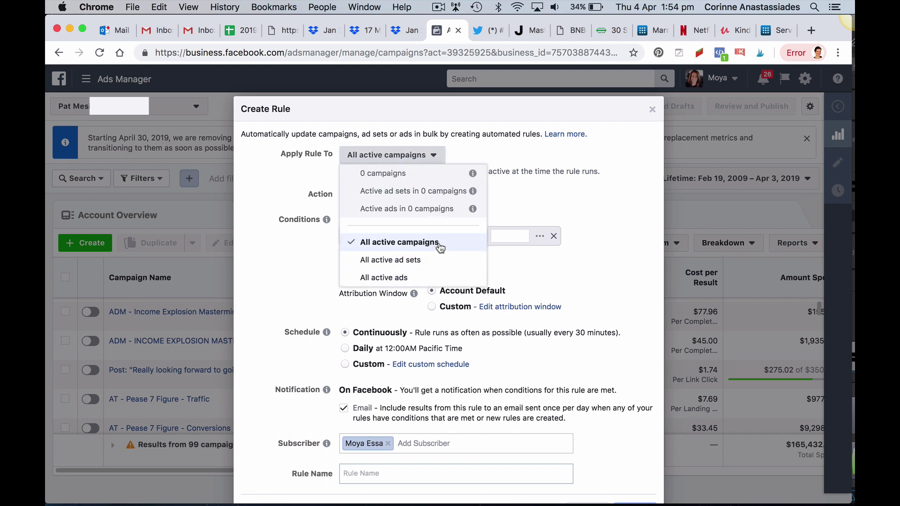
left_click(512, 207)
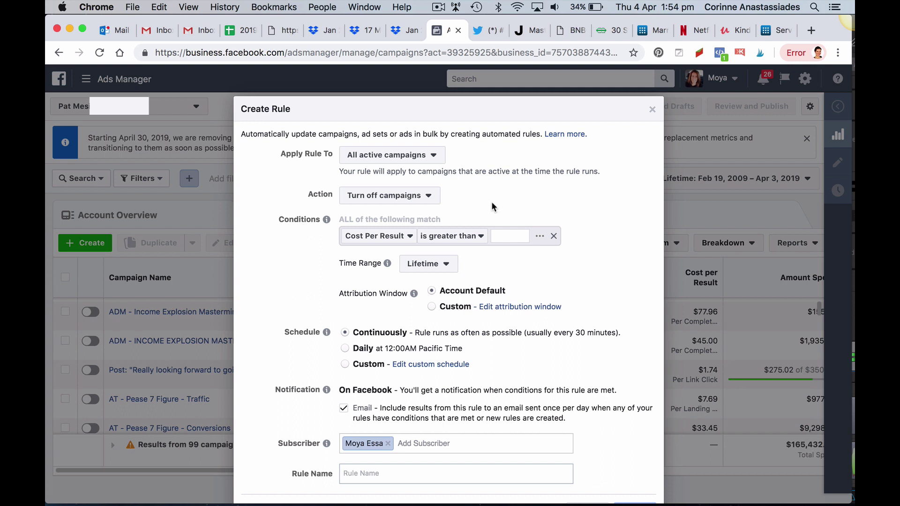
left_click(433, 197)
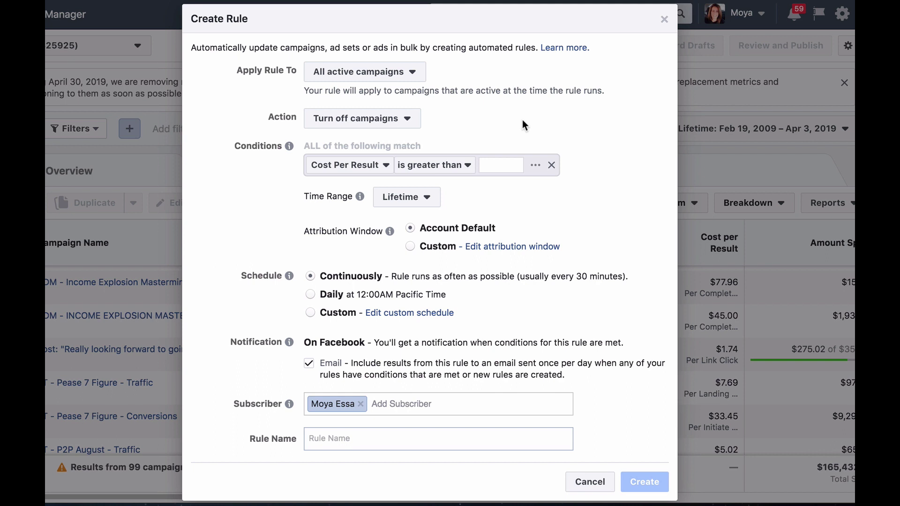
Step: Replace the cost per result condition metric with CPC (Link) from the Other category
left_click(385, 165)
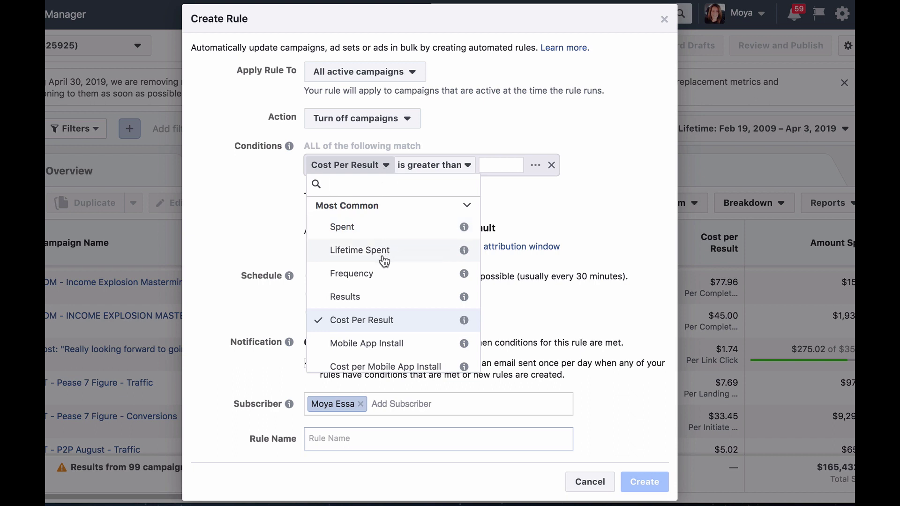
scroll(384, 261, "down", 3)
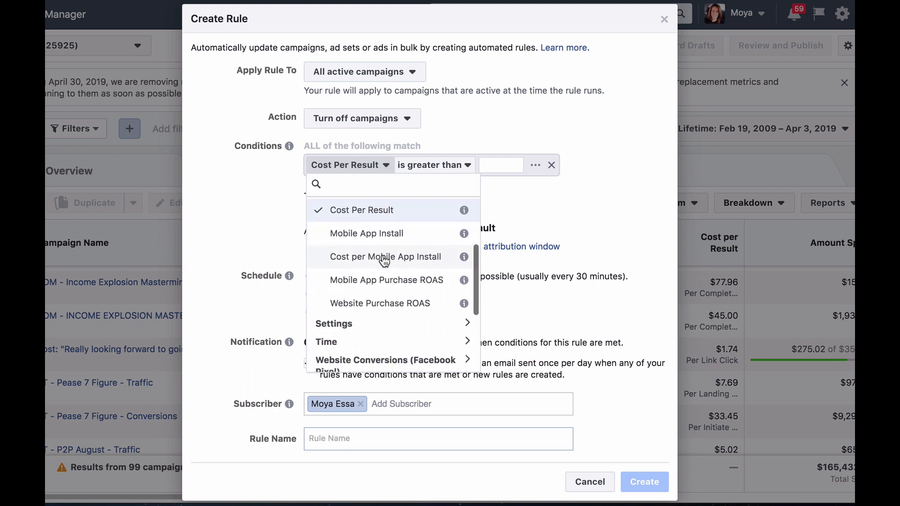
scroll(384, 261, "down", 4)
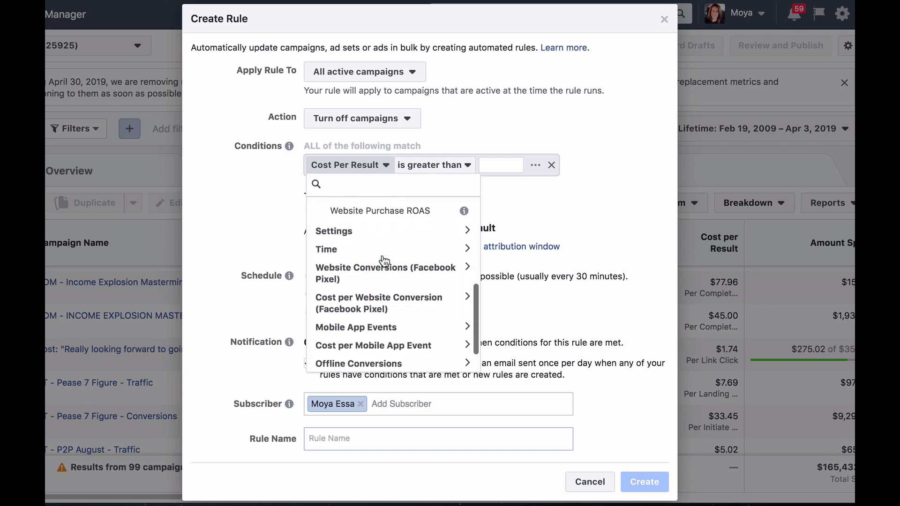
scroll(384, 261, "down", 3)
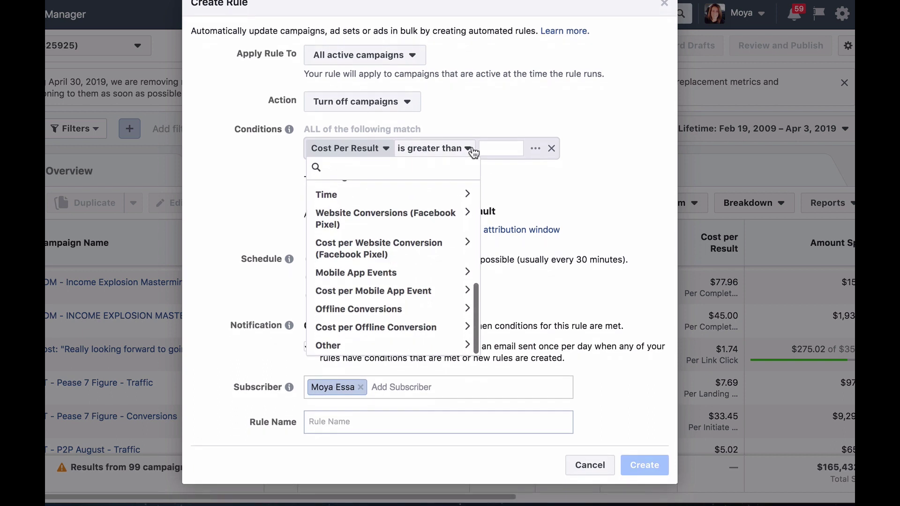
left_click(470, 150)
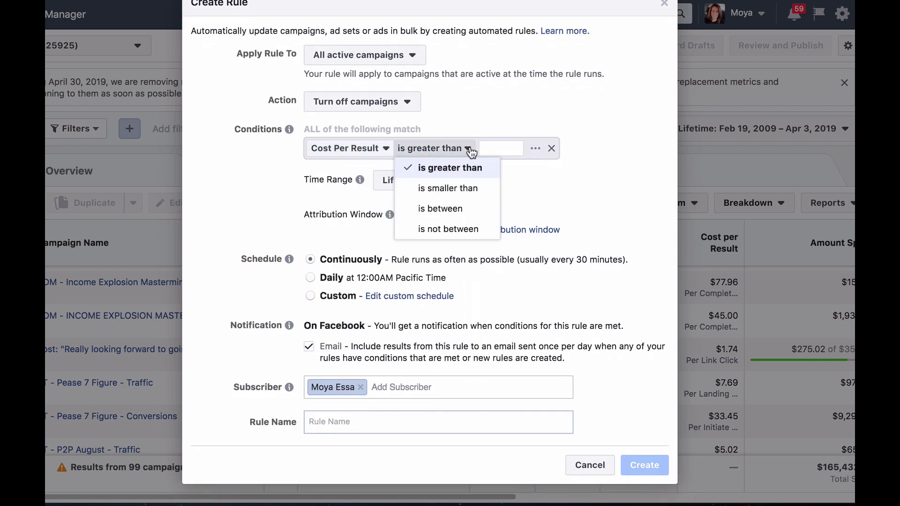
left_click(388, 150)
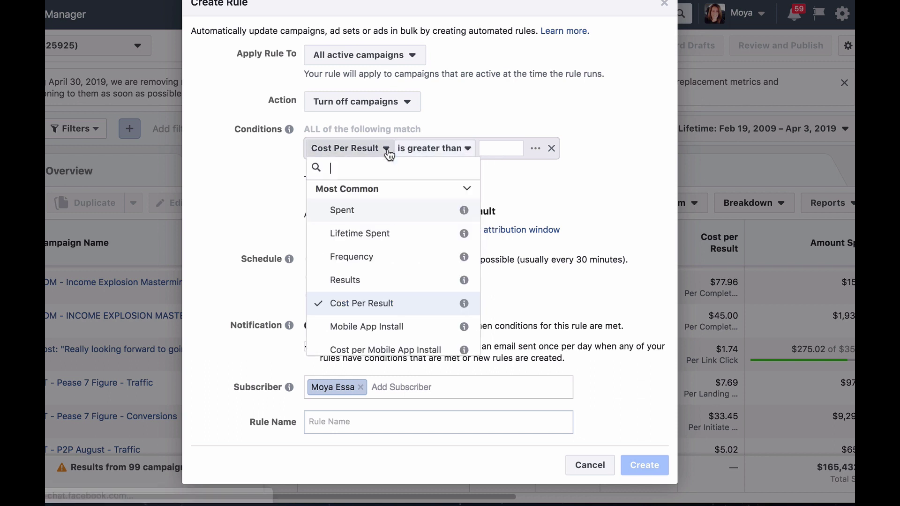
scroll(401, 291, "down", 10)
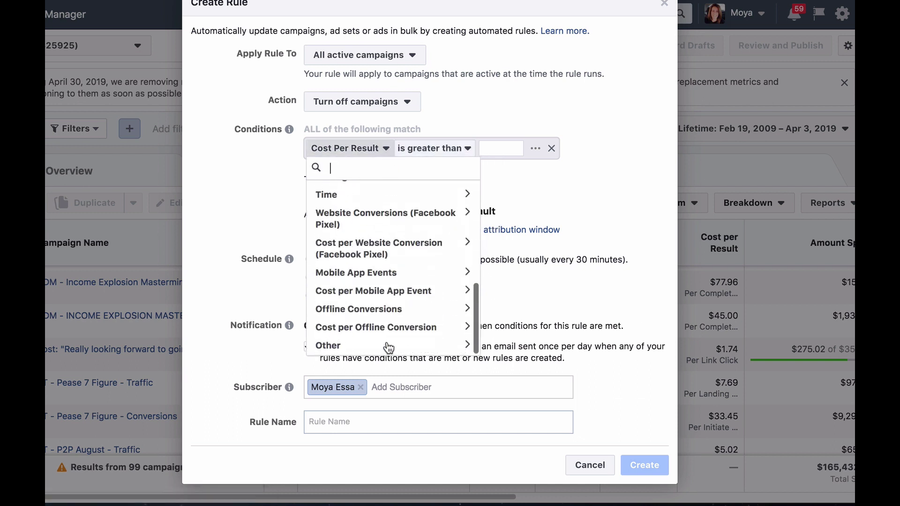
left_click(466, 346)
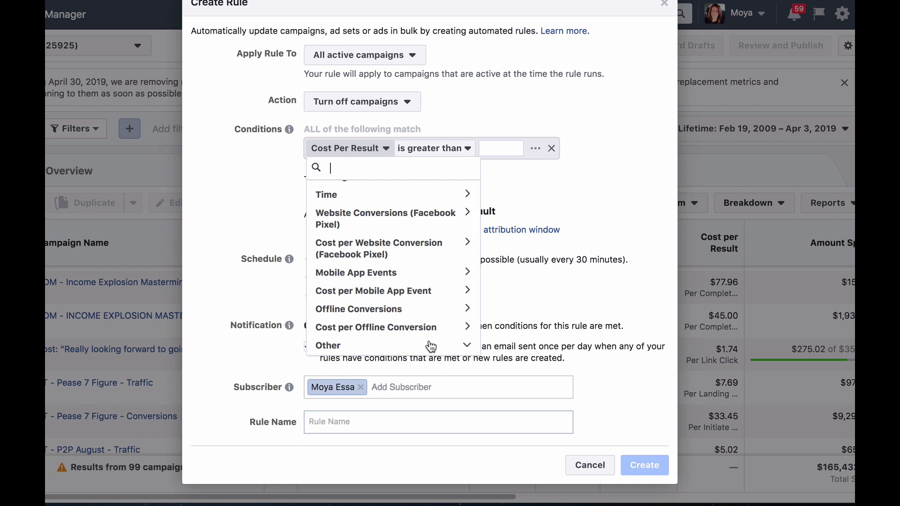
scroll(431, 347, "down", 2)
left_click(387, 317)
Step: Set the CPC (Link) threshold to $2.00 and add a Lifetime Impressions over 8000 condition
type("2")
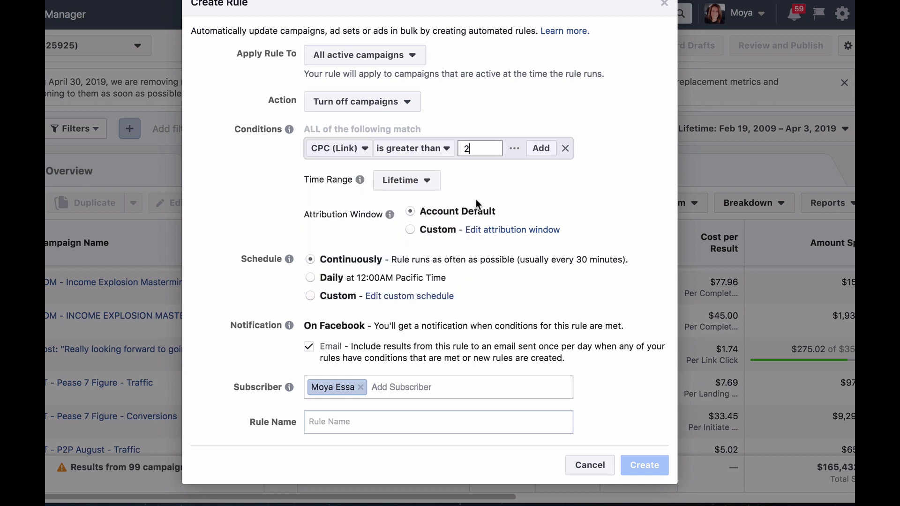
left_click(511, 199)
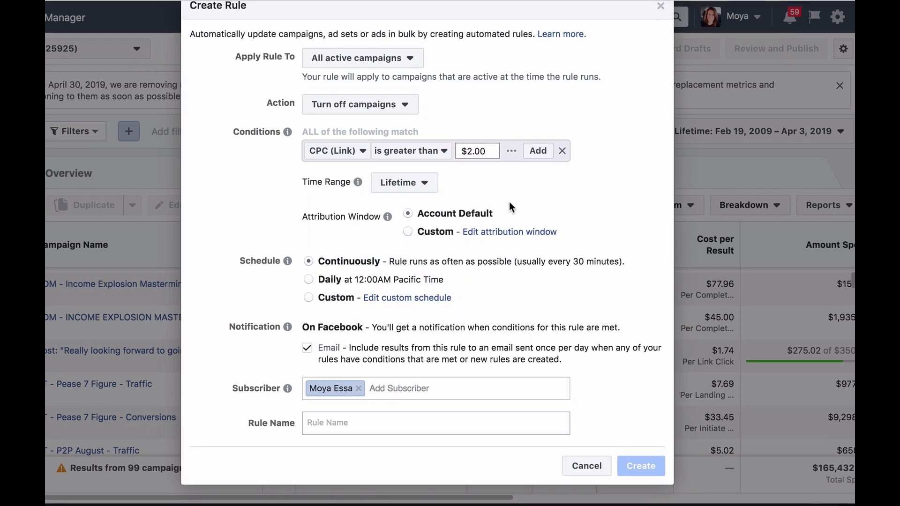
left_click(424, 183)
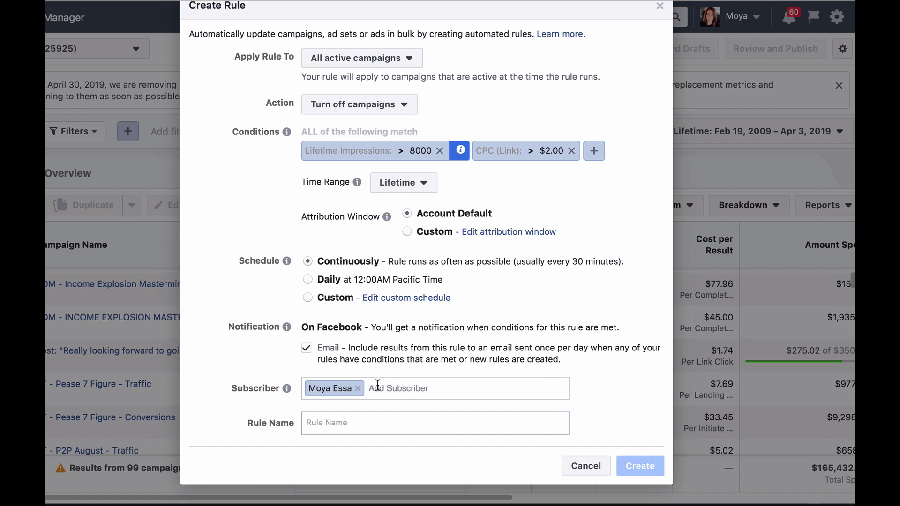
left_click(349, 420)
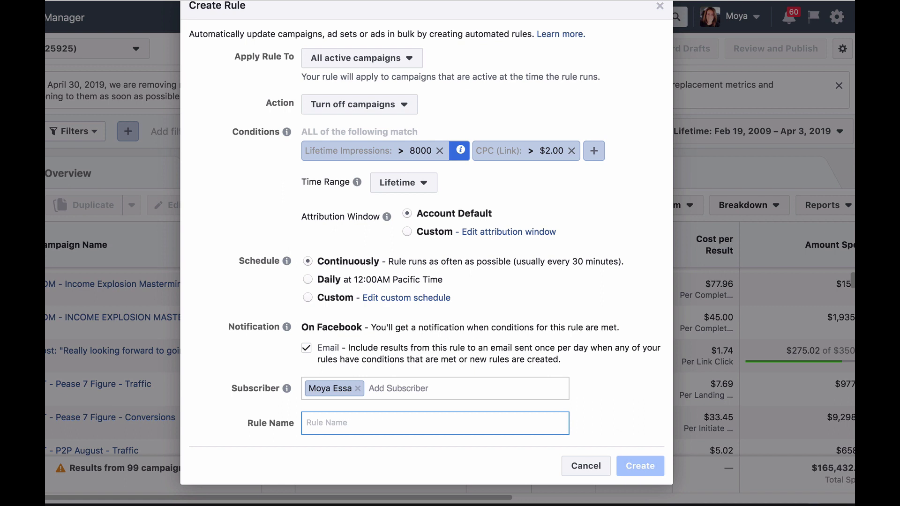
Step: Enter 'turn off email newsletter campaign when CPC is over $2' as the rule name
type("turn off email newsletter c")
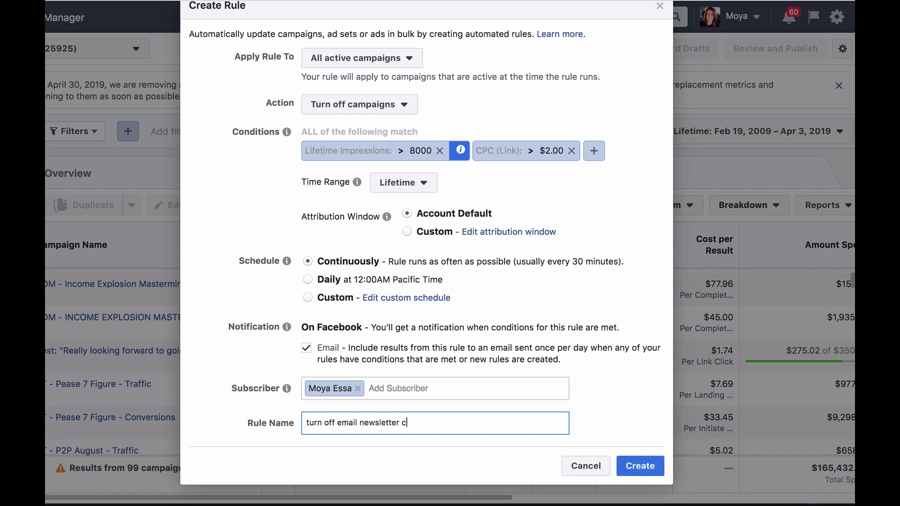
type("ampaign when CPC is over $2")
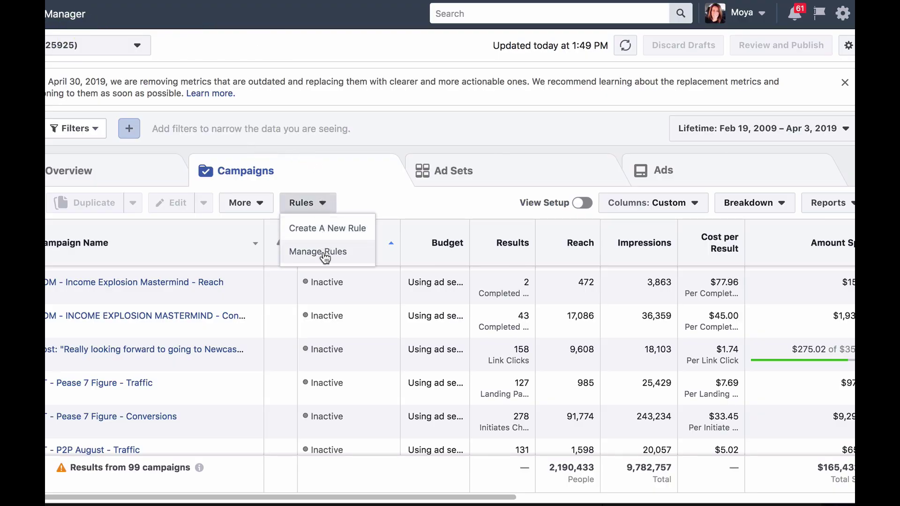
Step: Choose Manage Rules from the Rules dropdown to see the saved automated rules
left_click(321, 253)
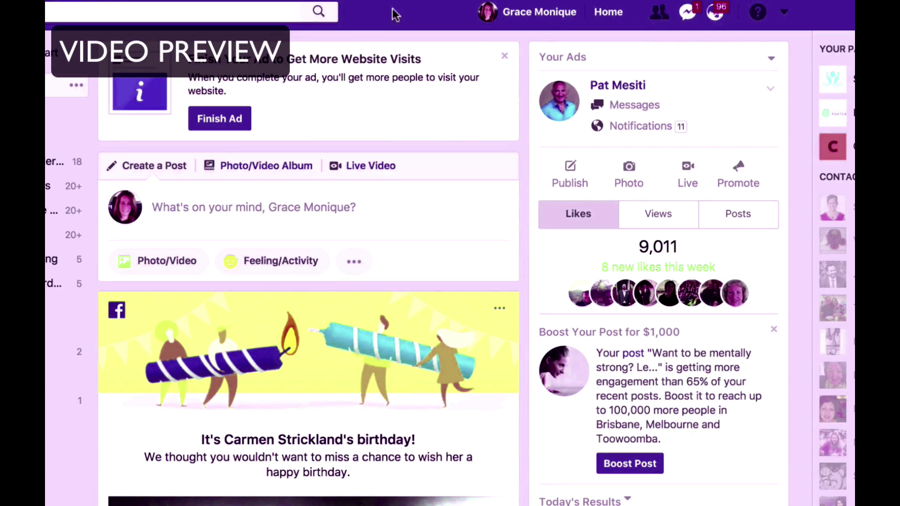
Step: Choose Create Page from the top-bar account menu
left_click(786, 13)
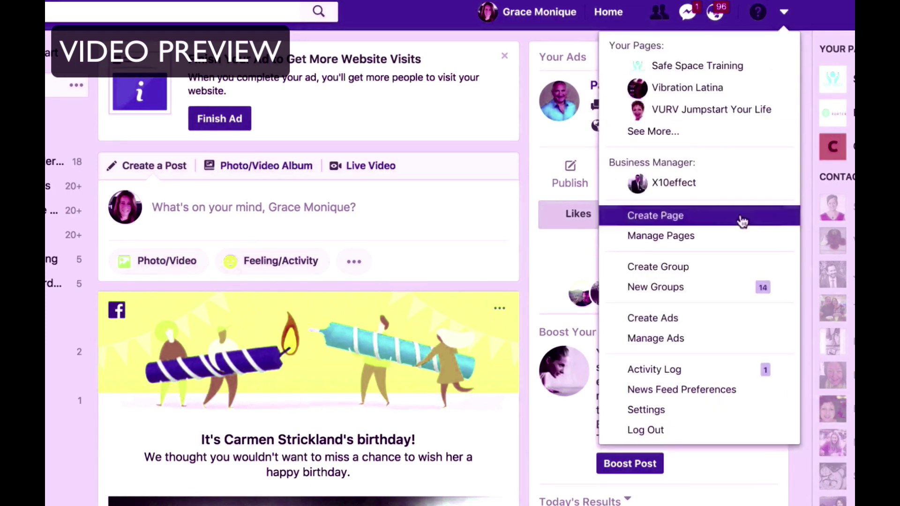
left_click(708, 217)
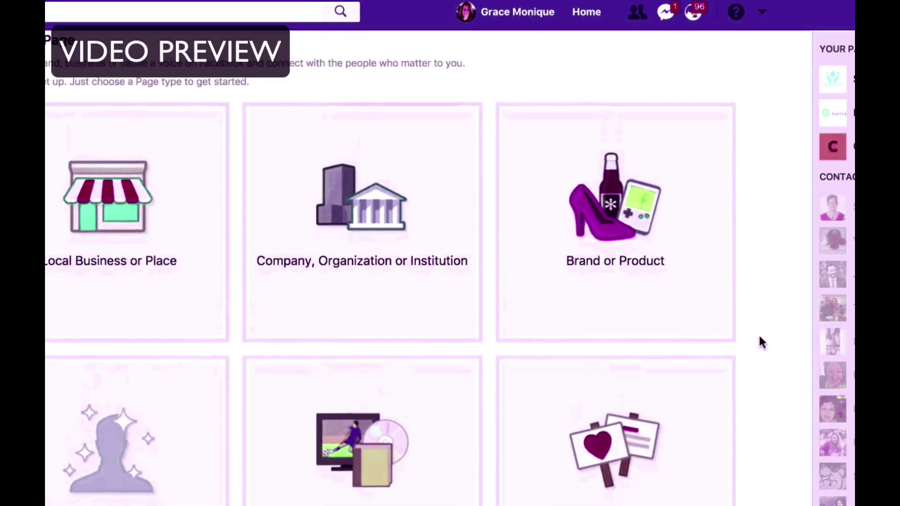
Step: Preview the Local Business or Place setup form, then the Entertainment setup form
scroll(759, 342, "down", 2)
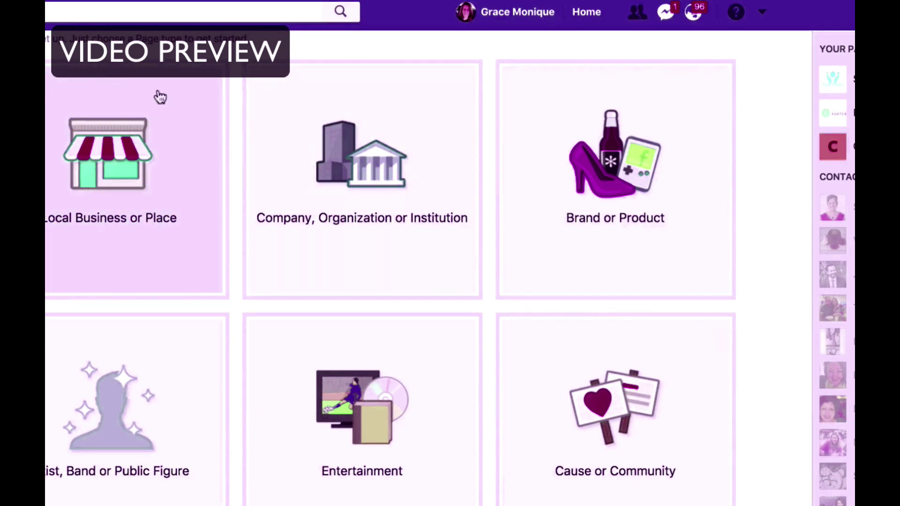
left_click(101, 88)
scroll(206, 87, "up", 3)
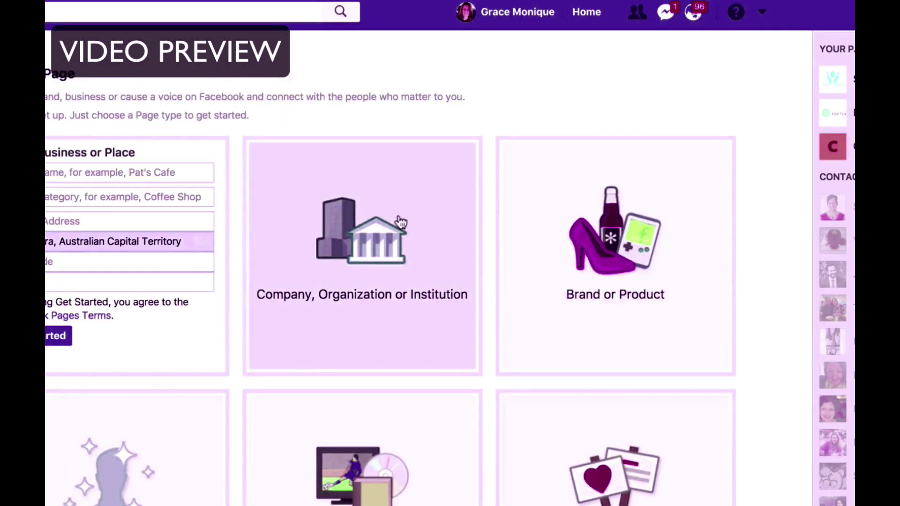
scroll(551, 267, "down", 1)
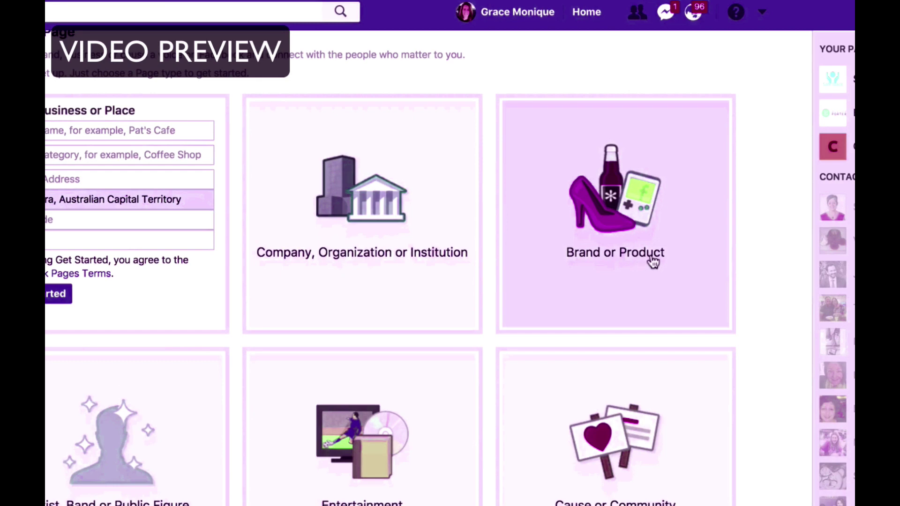
scroll(200, 346, "down", 1)
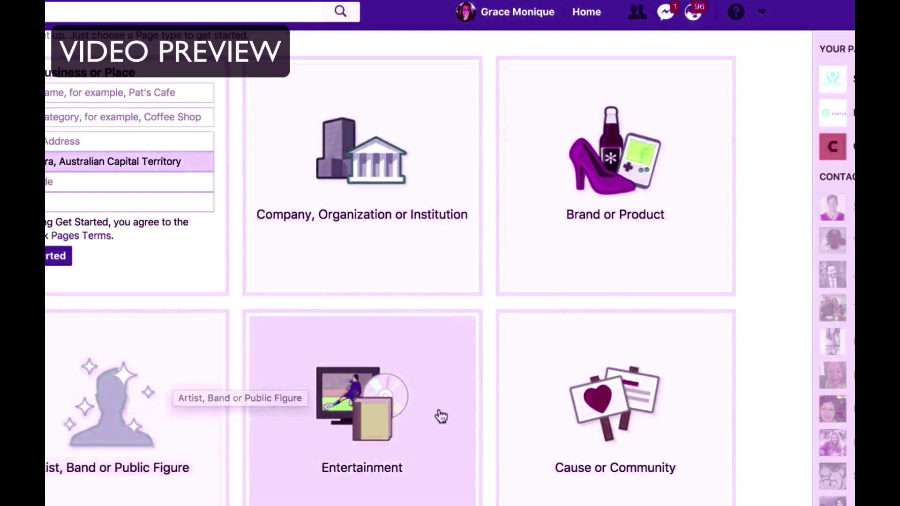
left_click(416, 374)
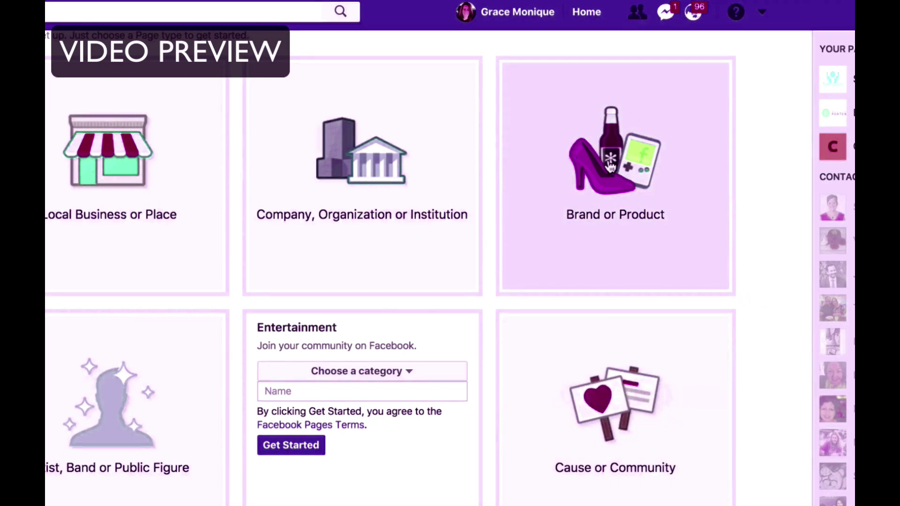
Step: Pick Brand or Product, set the category to Website, name the page 'Test' and get started
left_click(610, 164)
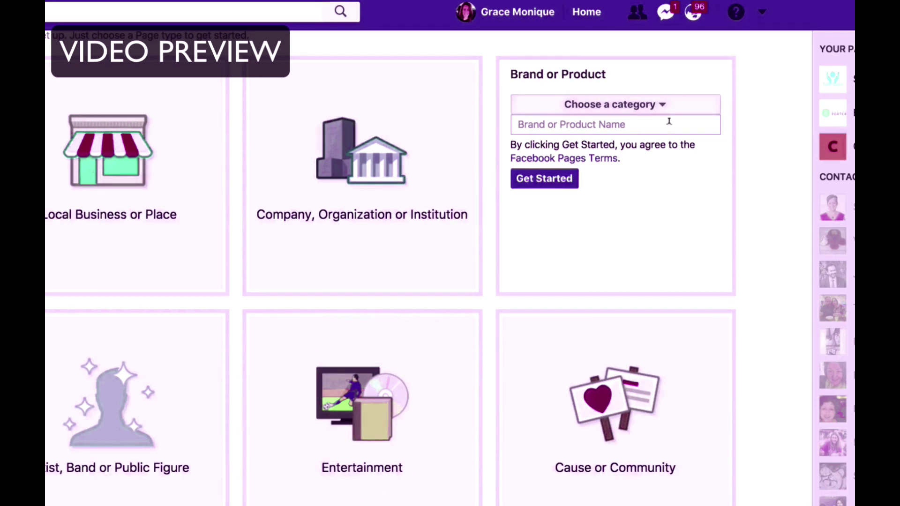
left_click(662, 108)
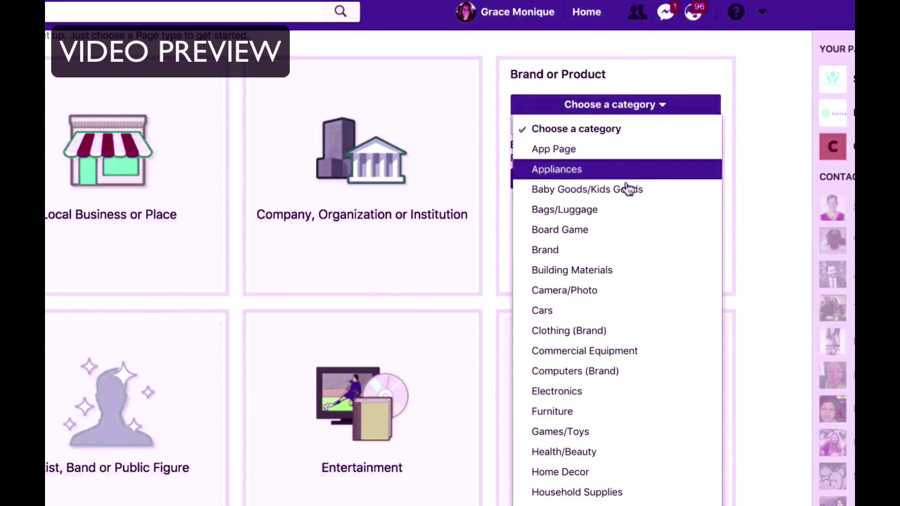
scroll(637, 336, "down", 3)
scroll(638, 336, "down", 2)
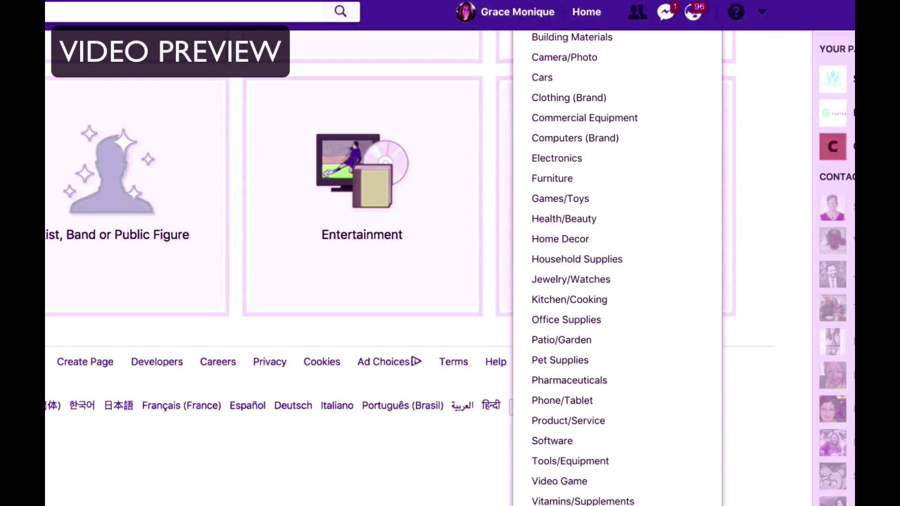
left_click(571, 171)
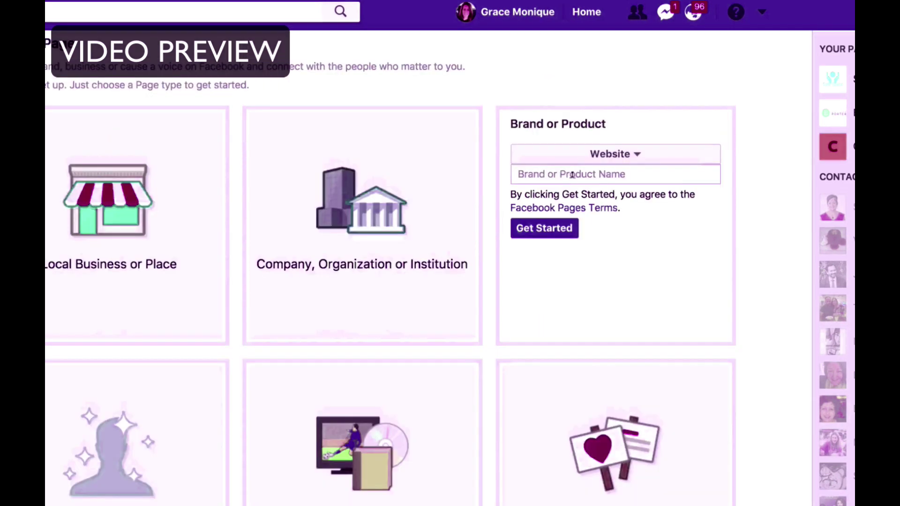
left_click(572, 174)
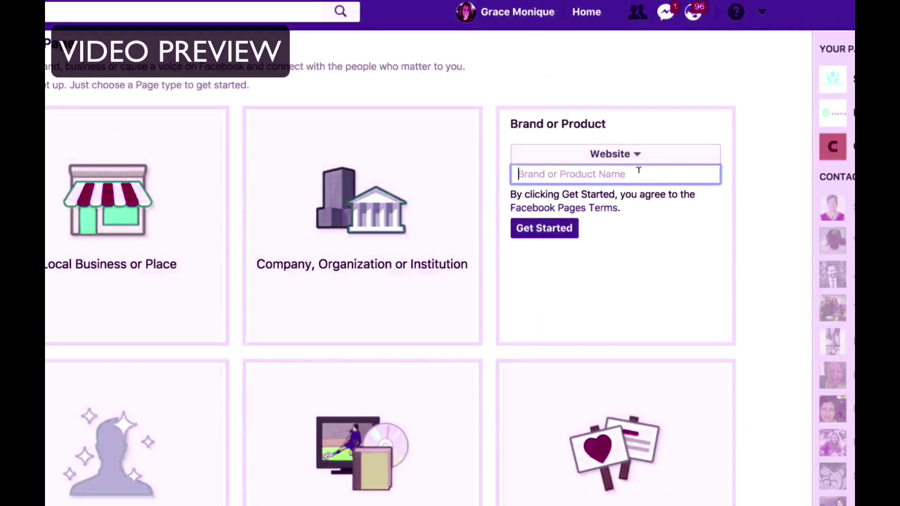
type("Test")
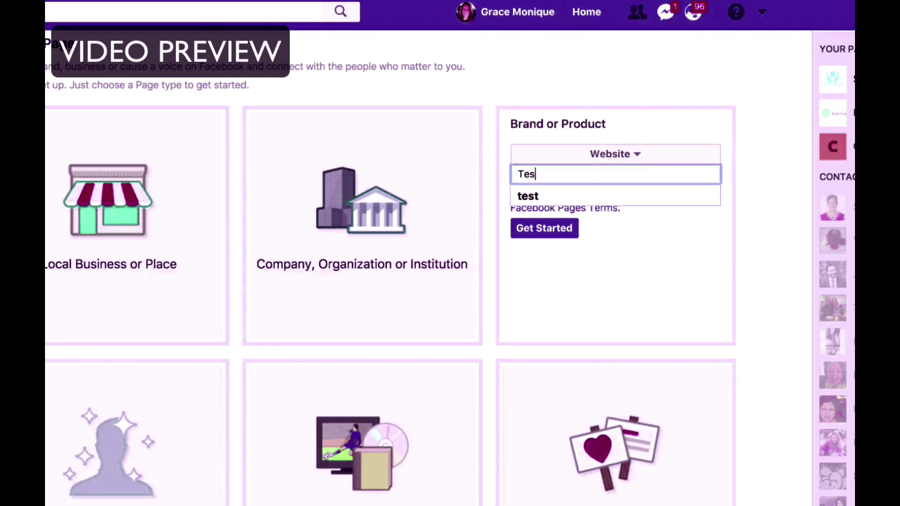
left_click(547, 234)
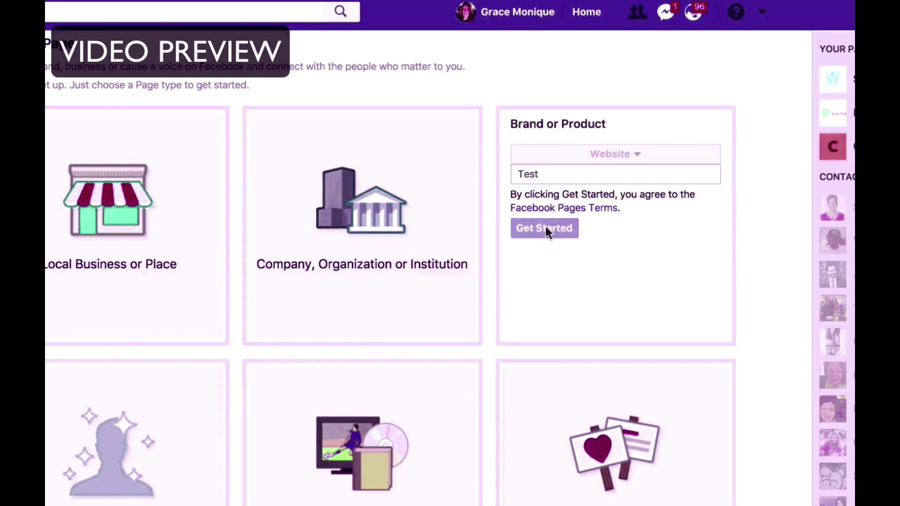